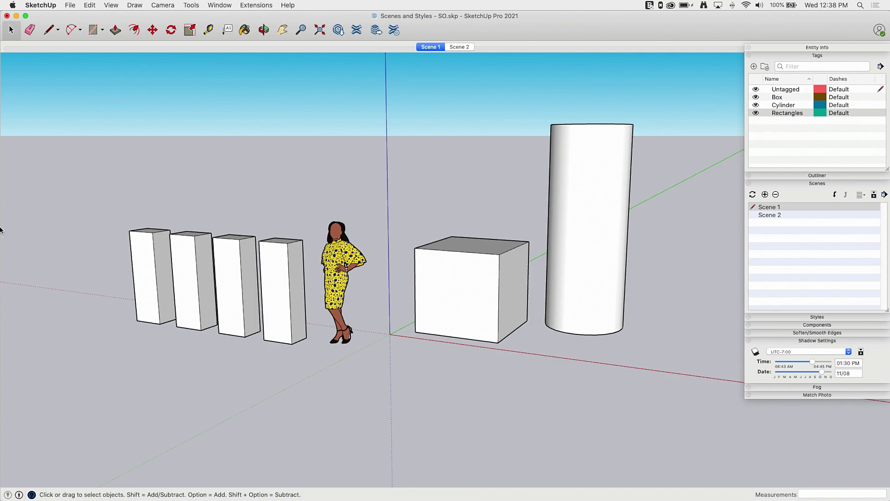
Switch the visibility of the Box tag and the Cylinder tag off and back on.
{"action": "middle_click_drag", "start_coordinate": [678, 215], "coordinate": [547, 320]}
{"action": "middle_click_drag", "start_coordinate": [282, 245], "coordinate": [458, 254]}
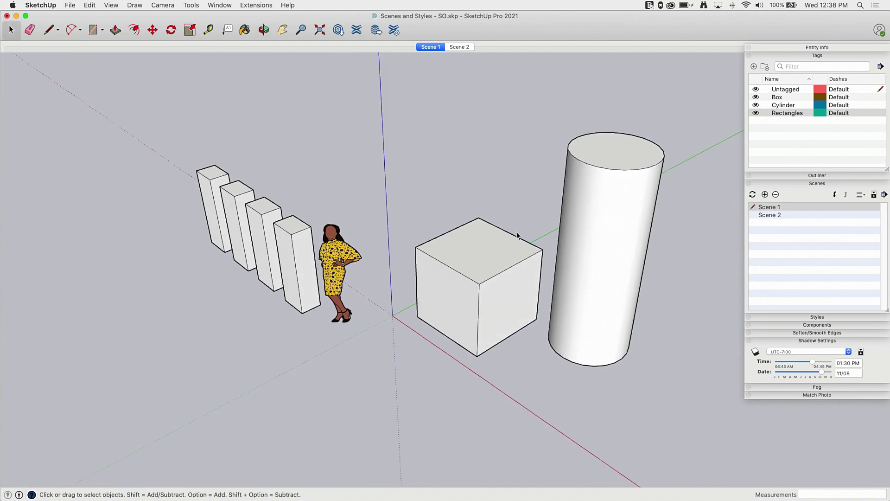
{"action": "left_click", "coordinate": [756, 99]}
{"action": "left_click", "coordinate": [756, 98]}
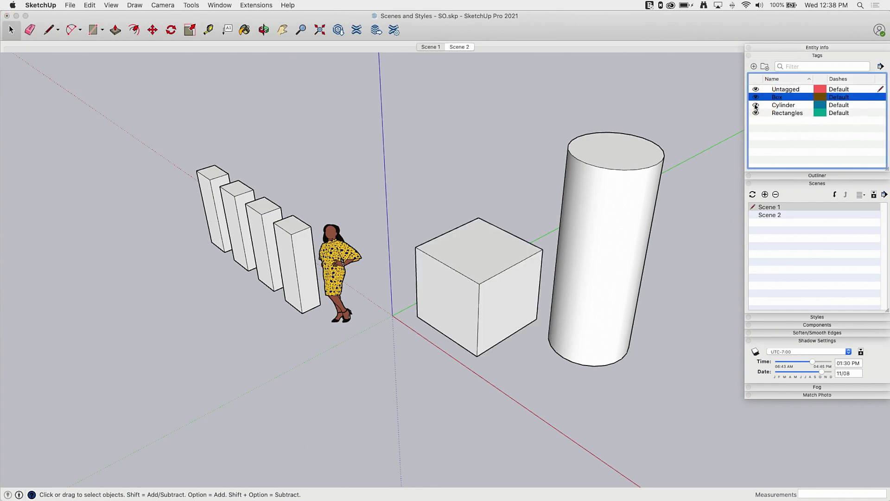
{"action": "left_click", "coordinate": [755, 106]}
{"action": "left_click", "coordinate": [756, 107]}
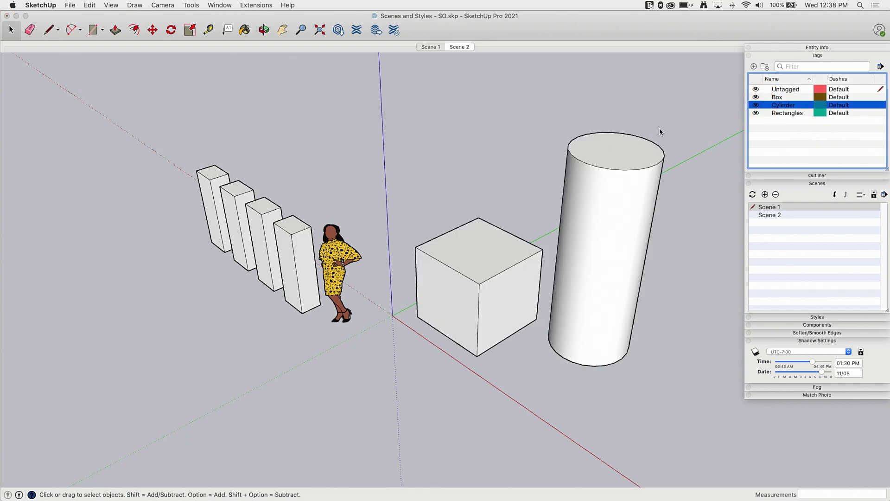
Compare the saved views by recalling Scene 1, Scene 2 and Scene 1 again.
{"action": "left_click", "coordinate": [429, 46]}
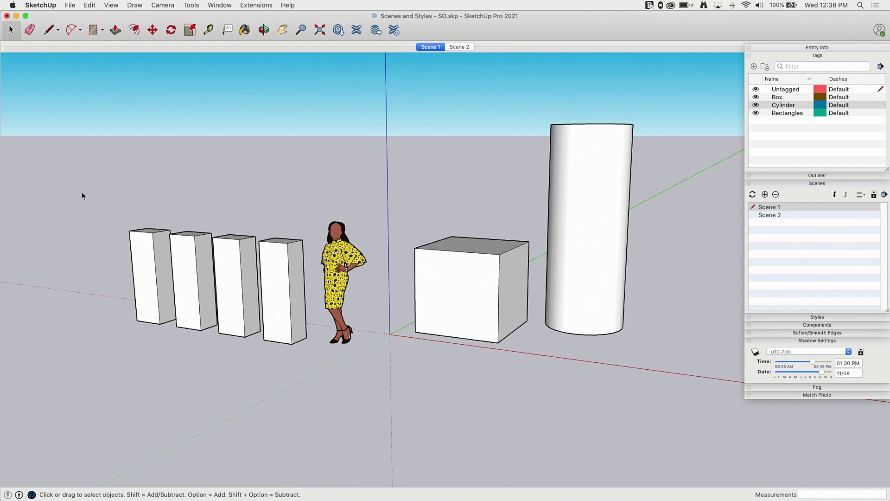
{"action": "left_click", "coordinate": [457, 47]}
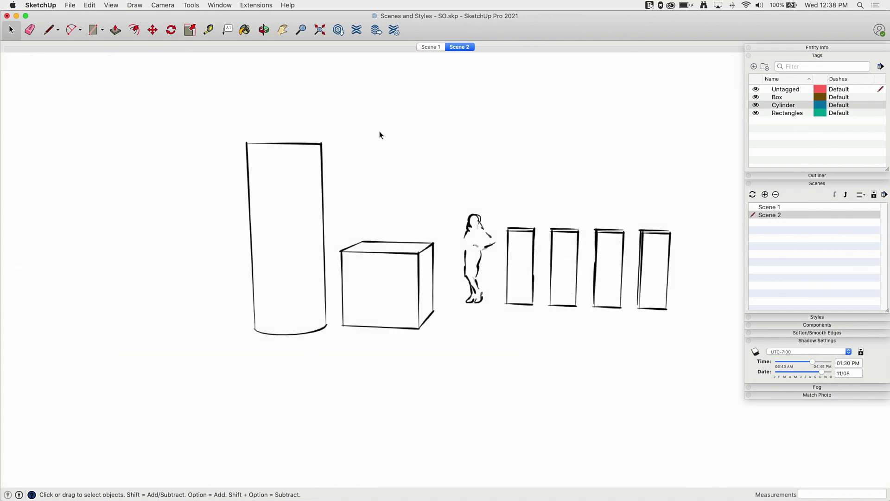
{"action": "left_click", "coordinate": [427, 47]}
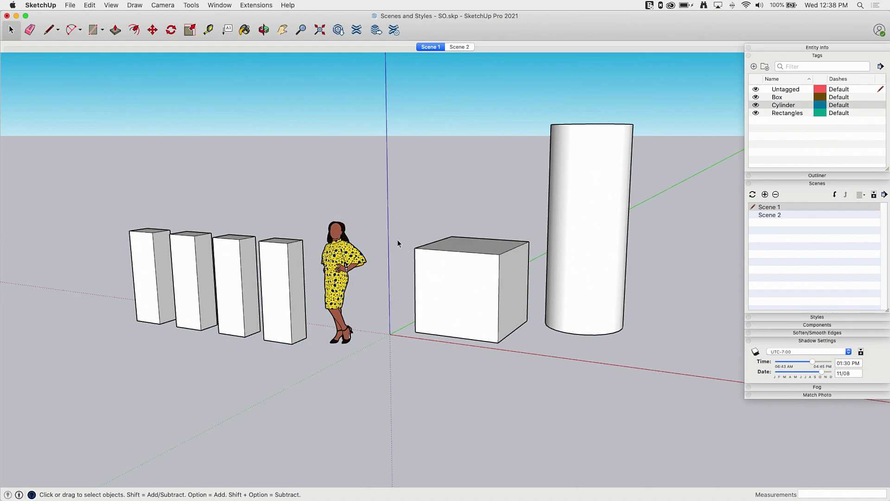
Update Scene 1 with all properties from a lower, near eye-level view, and check it by switching to Scene 2 and back.
{"action": "middle_click_drag", "start_coordinate": [154, 213], "coordinate": [200, 238]}
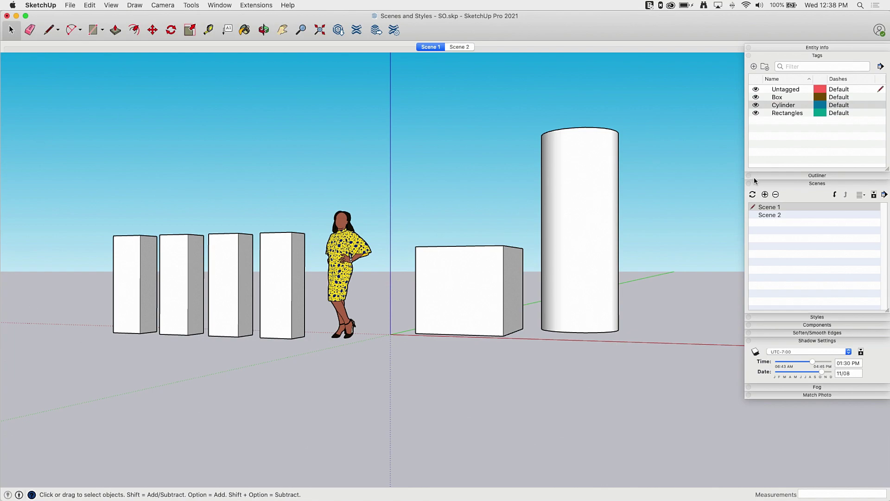
{"action": "left_click", "coordinate": [753, 194]}
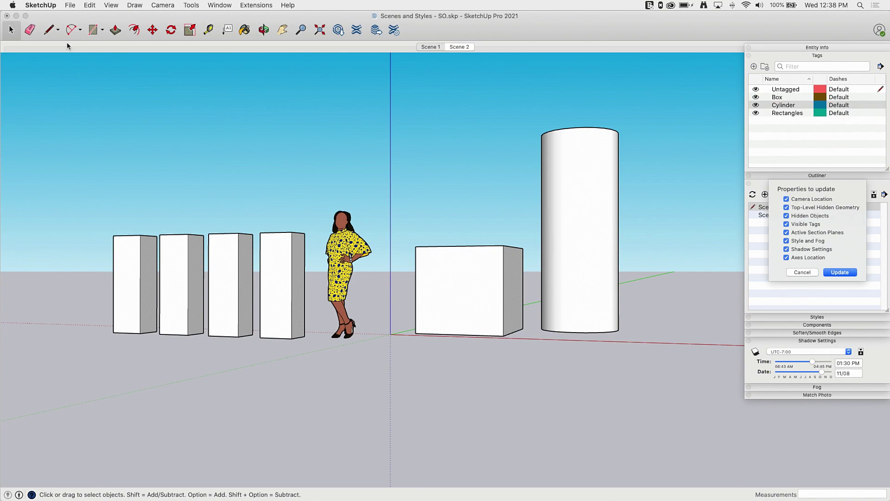
{"action": "left_click", "coordinate": [837, 274]}
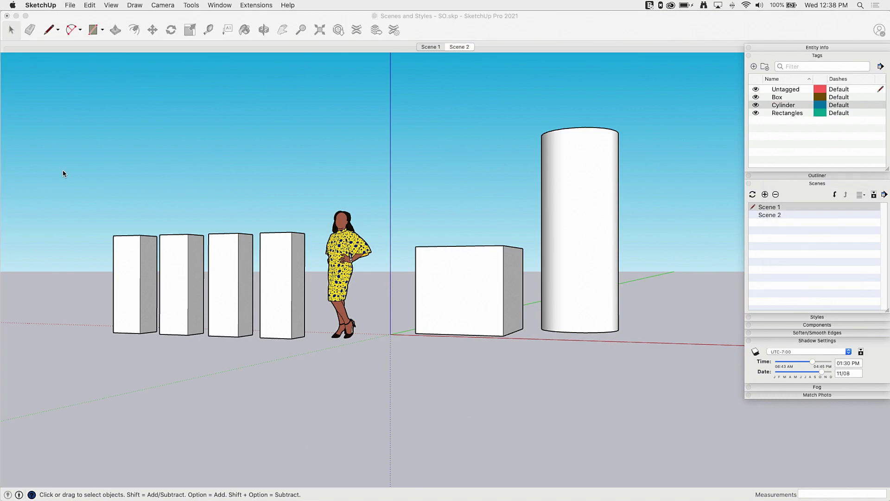
{"action": "left_click", "coordinate": [459, 47]}
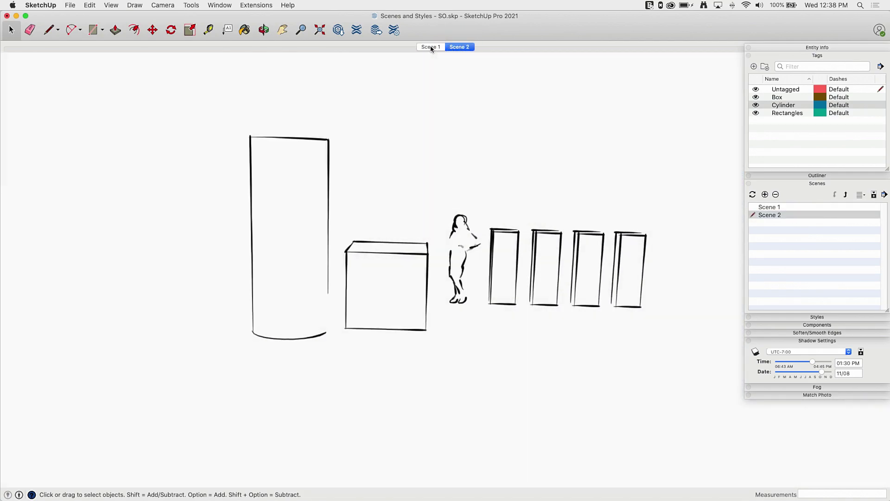
{"action": "left_click", "coordinate": [431, 47]}
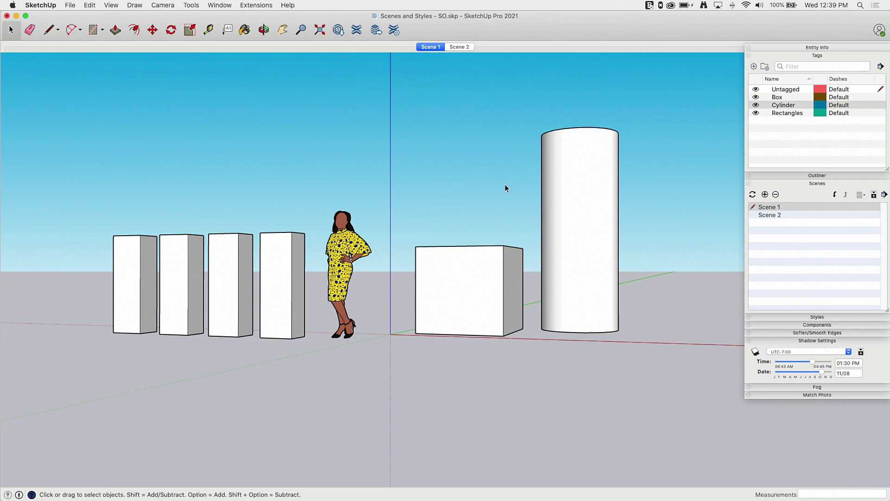
Hide the Rectangles tag and view the model from a different, high angle.
{"action": "middle_click_drag", "start_coordinate": [460, 208], "coordinate": [673, 155]}
{"action": "middle_click_drag", "start_coordinate": [327, 184], "coordinate": [347, 249]}
{"action": "key", "text": "space"}
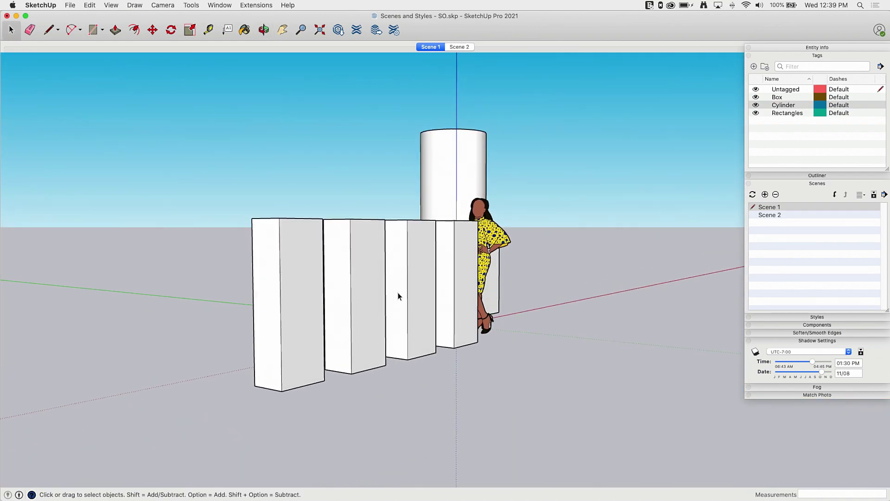
{"action": "middle_click_drag", "start_coordinate": [391, 297], "coordinate": [483, 239]}
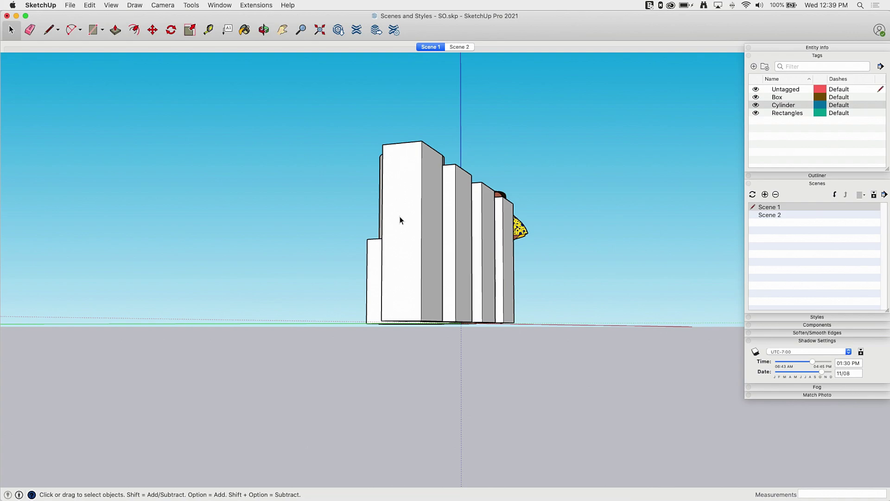
{"action": "left_click", "coordinate": [756, 113]}
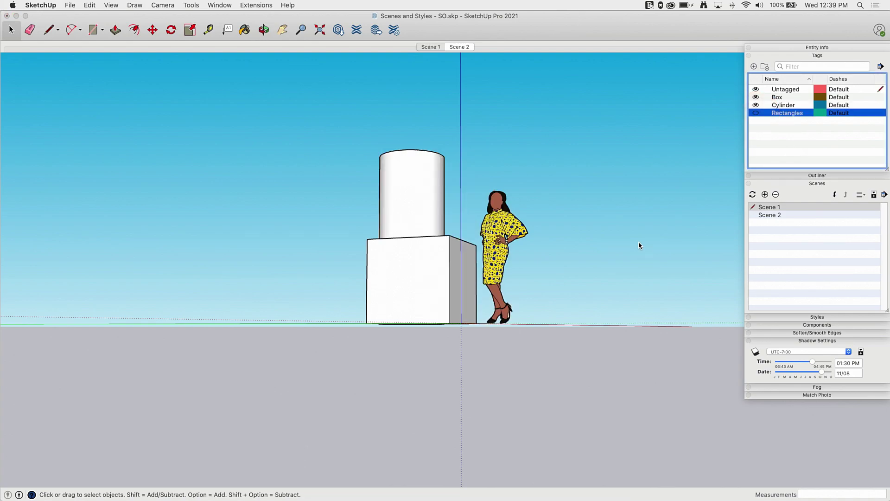
{"action": "middle_click_drag", "start_coordinate": [587, 207], "coordinate": [628, 239]}
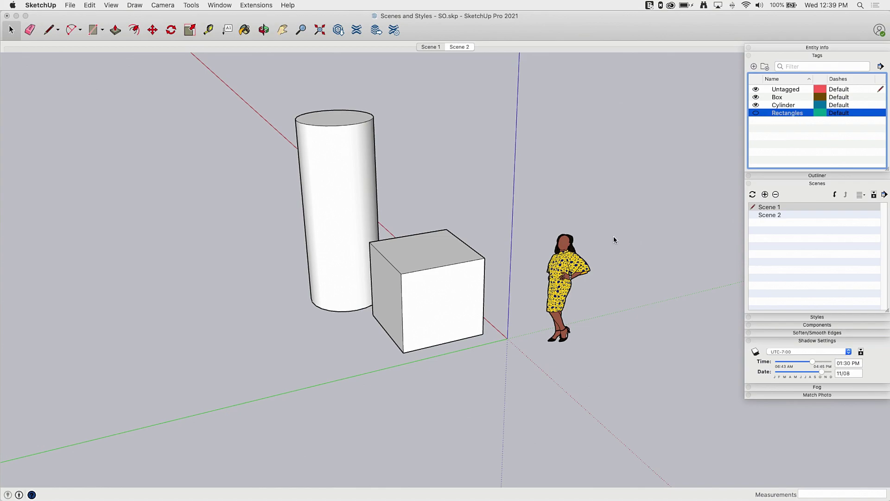
Update Scene 1 with only the Visible Tags property included.
{"action": "left_click", "coordinate": [753, 194]}
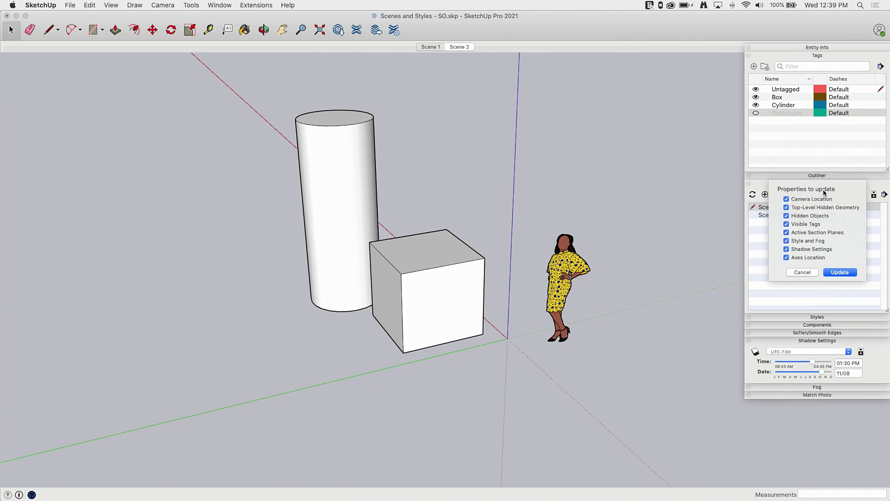
{"action": "left_click", "coordinate": [786, 199]}
{"action": "left_click", "coordinate": [786, 207]}
{"action": "left_click", "coordinate": [786, 215]}
{"action": "left_click", "coordinate": [786, 232]}
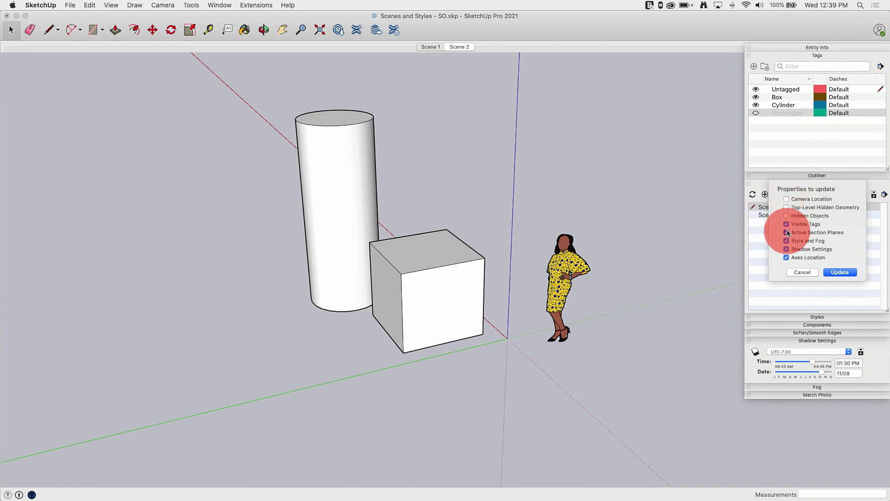
{"action": "left_click", "coordinate": [787, 240]}
{"action": "left_click", "coordinate": [787, 249]}
{"action": "left_click", "coordinate": [786, 257]}
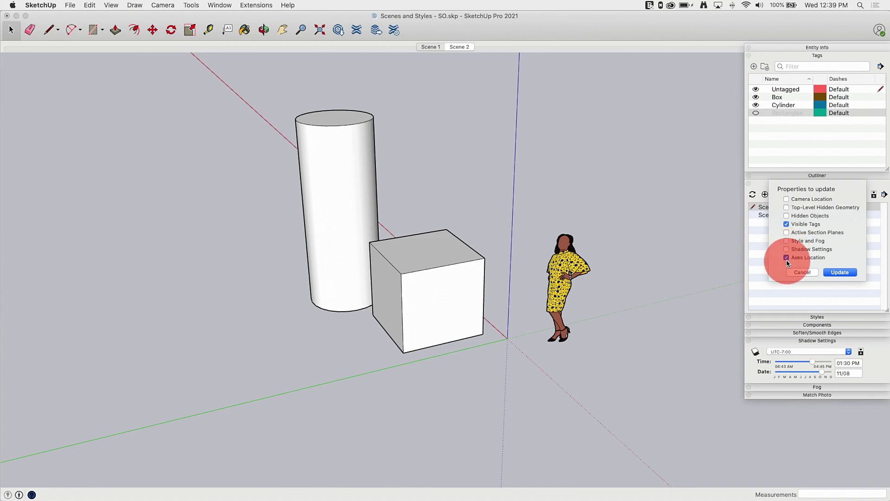
{"action": "left_click", "coordinate": [832, 273]}
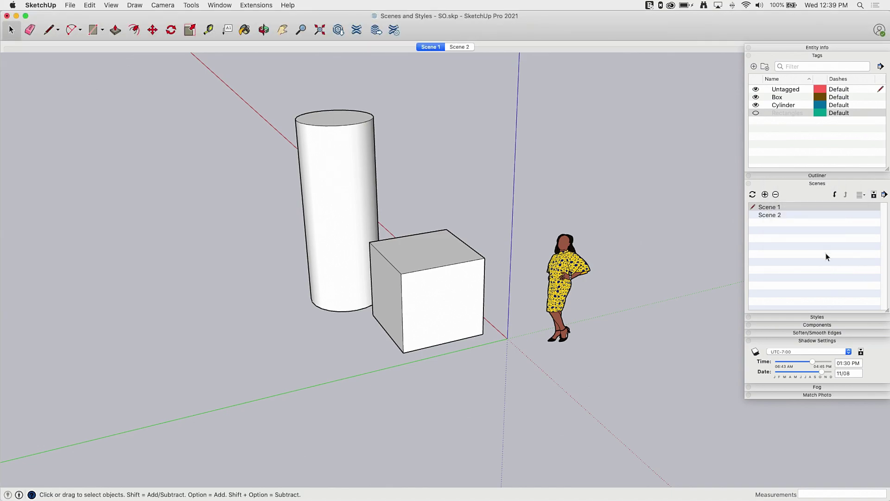
Check the tag visibility saved in each scene by recalling Scene 1, Scene 2 and Scene 1 again.
{"action": "left_click", "coordinate": [428, 47]}
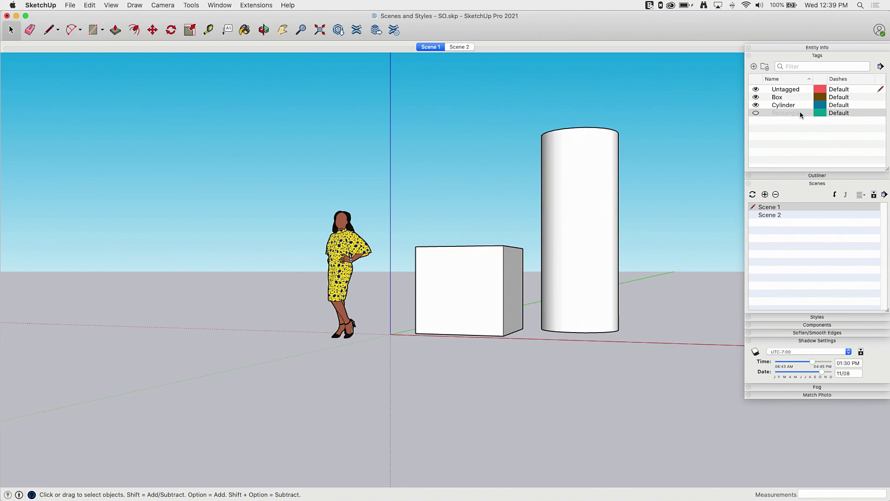
{"action": "left_click", "coordinate": [465, 48]}
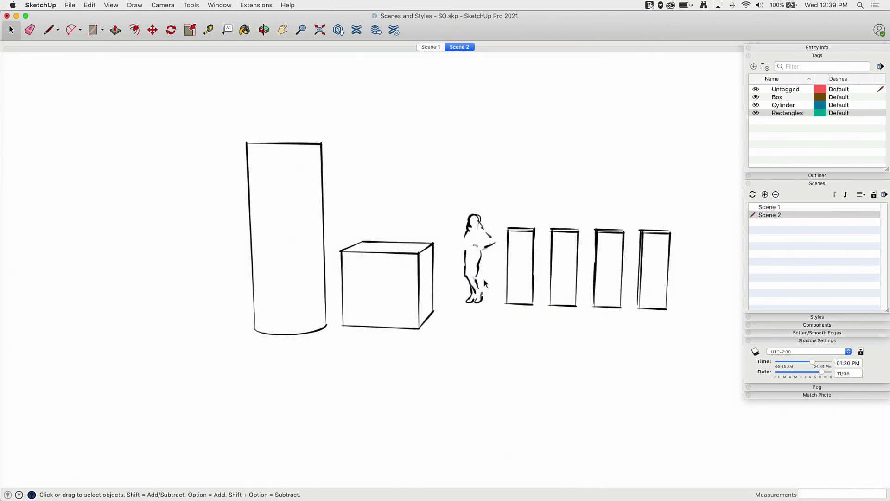
{"action": "left_click", "coordinate": [428, 47]}
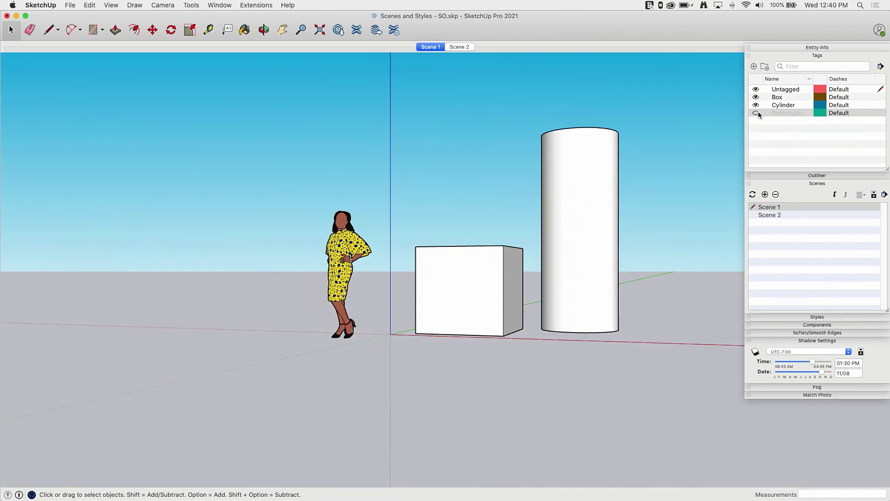
Make the Rectangles tag visible again and turn on shadows, viewing the model from behind and above.
{"action": "left_click", "coordinate": [755, 112]}
{"action": "middle_click_drag", "start_coordinate": [650, 212], "coordinate": [255, 245]}
{"action": "left_click", "coordinate": [756, 352]}
{"action": "middle_click_drag", "start_coordinate": [602, 370], "coordinate": [530, 326]}
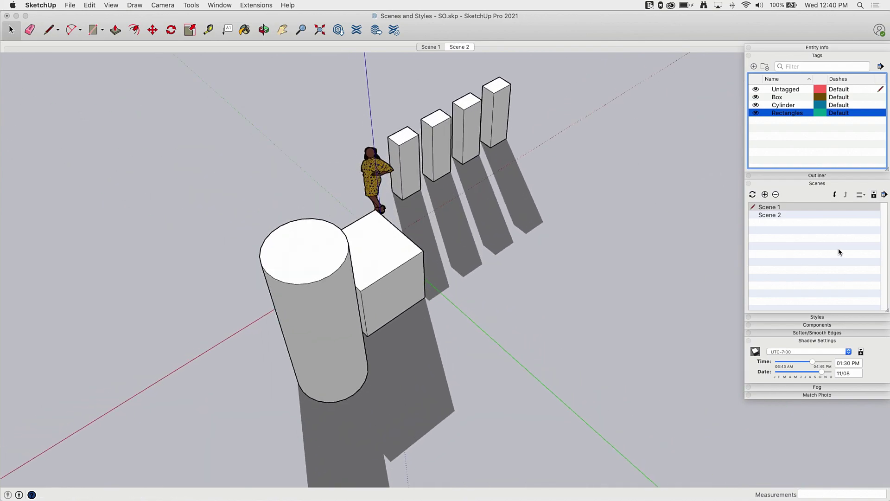
Apply the in-model style Simple Style1 with the magenta ground.
{"action": "left_click", "coordinate": [807, 317]}
{"action": "left_click", "coordinate": [767, 437]}
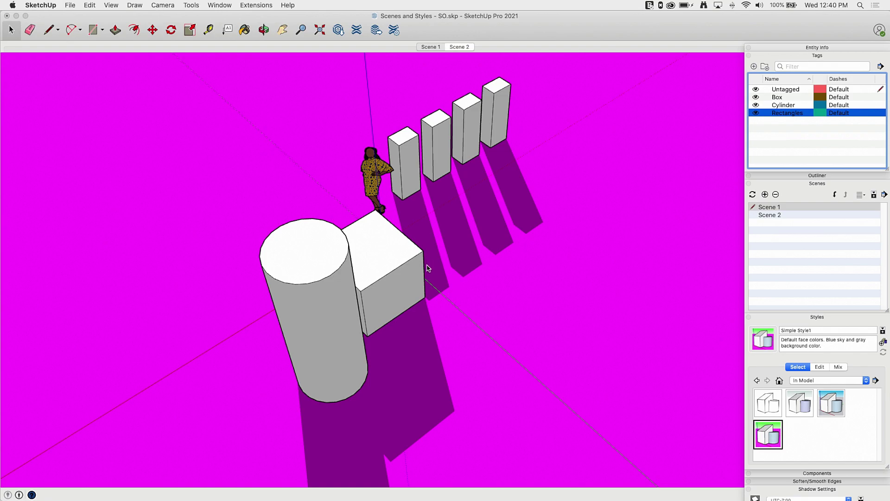
{"action": "middle_click_drag", "start_coordinate": [425, 264], "coordinate": [365, 243]}
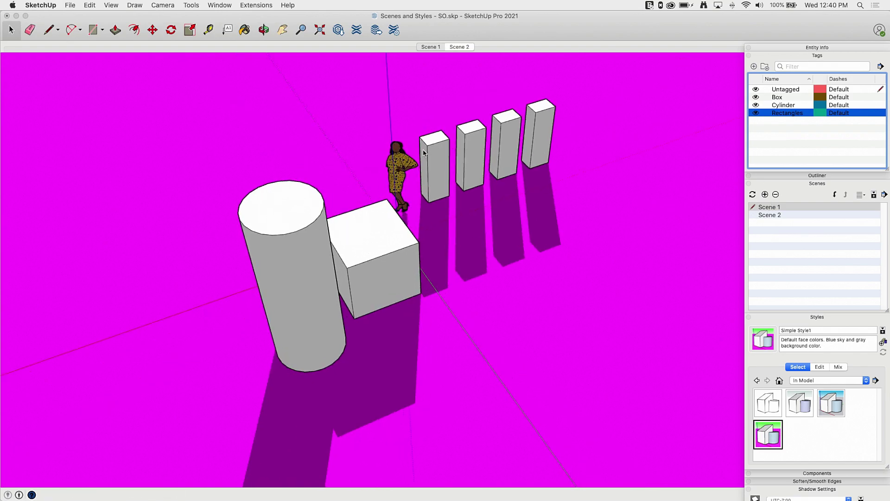
Update only the Visible Tags property of Scene 1 and recall the scene to check it.
{"action": "left_click", "coordinate": [753, 195]}
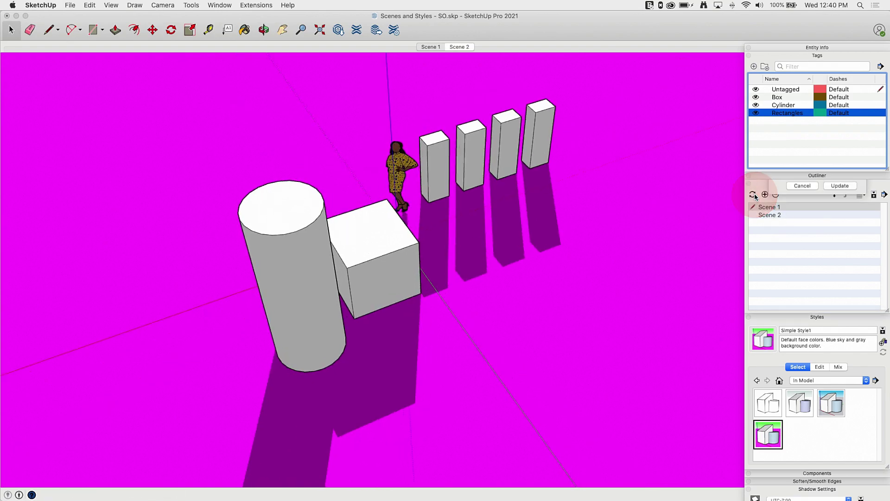
{"action": "left_click", "coordinate": [786, 199]}
{"action": "left_click", "coordinate": [788, 207]}
{"action": "left_click", "coordinate": [787, 216]}
{"action": "left_click", "coordinate": [786, 232]}
{"action": "left_click", "coordinate": [787, 241]}
{"action": "left_click", "coordinate": [786, 249]}
{"action": "left_click", "coordinate": [786, 258]}
{"action": "left_click", "coordinate": [840, 273]}
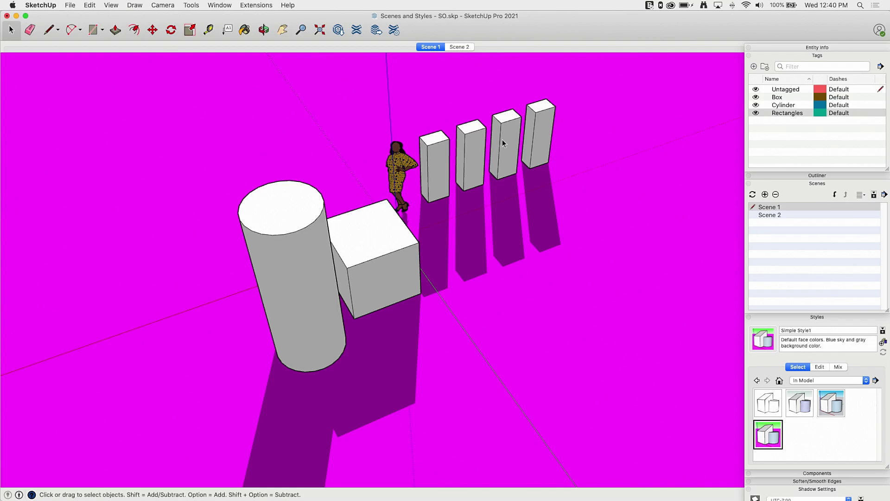
{"action": "left_click", "coordinate": [429, 47]}
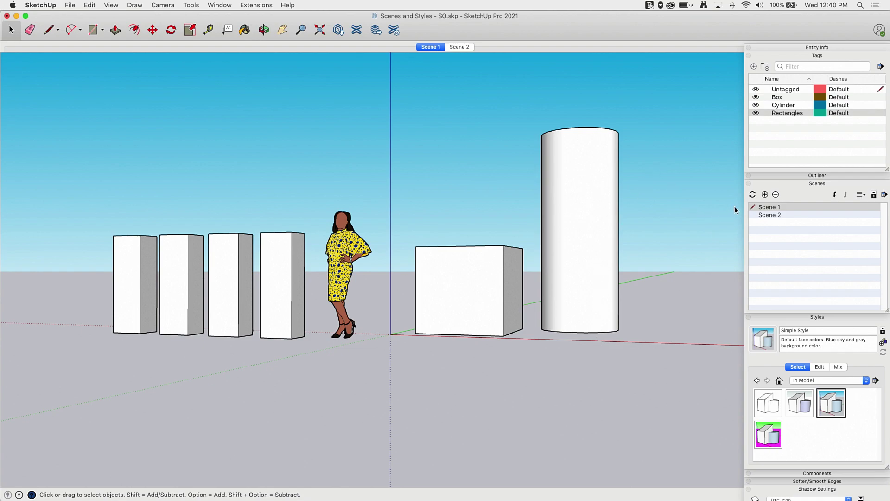
Turn on shadows for the model while viewing it from behind, away from Scene 1's saved camera.
{"action": "middle_click_drag", "start_coordinate": [374, 193], "coordinate": [267, 245]}
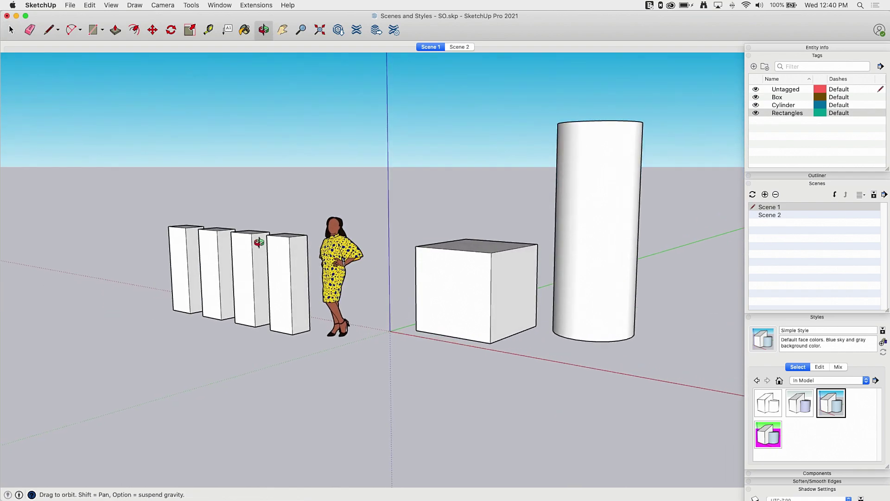
{"action": "middle_click_drag", "start_coordinate": [579, 325], "coordinate": [606, 351]}
{"action": "middle_click_drag", "start_coordinate": [334, 321], "coordinate": [186, 256]}
{"action": "middle_click_drag", "start_coordinate": [636, 247], "coordinate": [361, 245]}
{"action": "scroll", "coordinate": [307, 247], "scroll_direction": "down", "scroll_amount": 2}
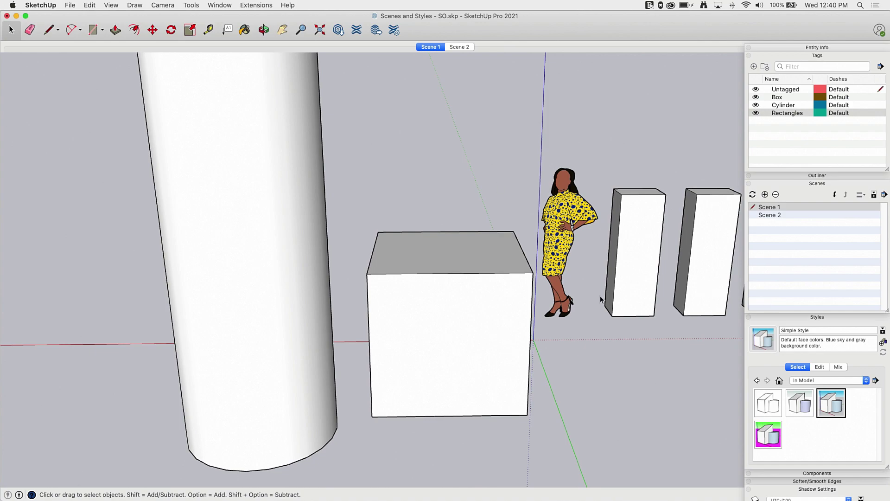
{"action": "scroll", "coordinate": [494, 259], "scroll_direction": "down", "scroll_amount": 2}
{"action": "scroll", "coordinate": [573, 282], "scroll_direction": "up", "scroll_amount": 3}
{"action": "middle_click_drag", "start_coordinate": [573, 282], "coordinate": [570, 352]}
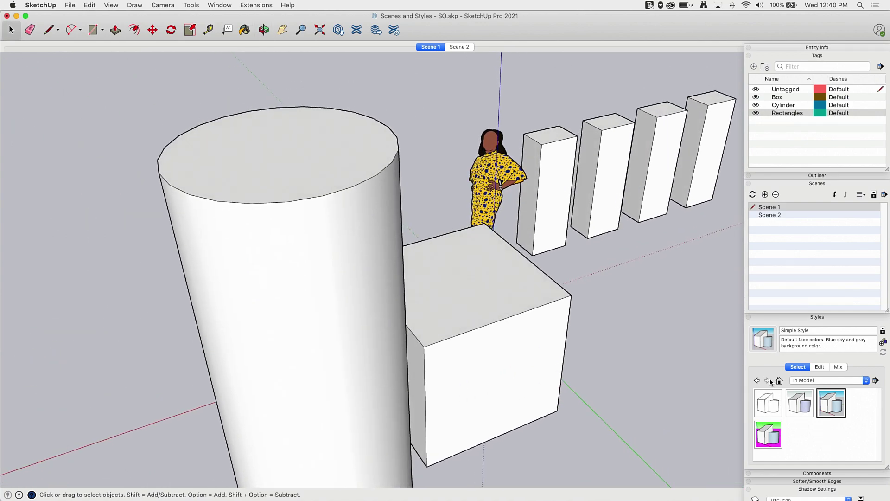
{"action": "left_click", "coordinate": [775, 316]}
{"action": "left_click", "coordinate": [755, 351]}
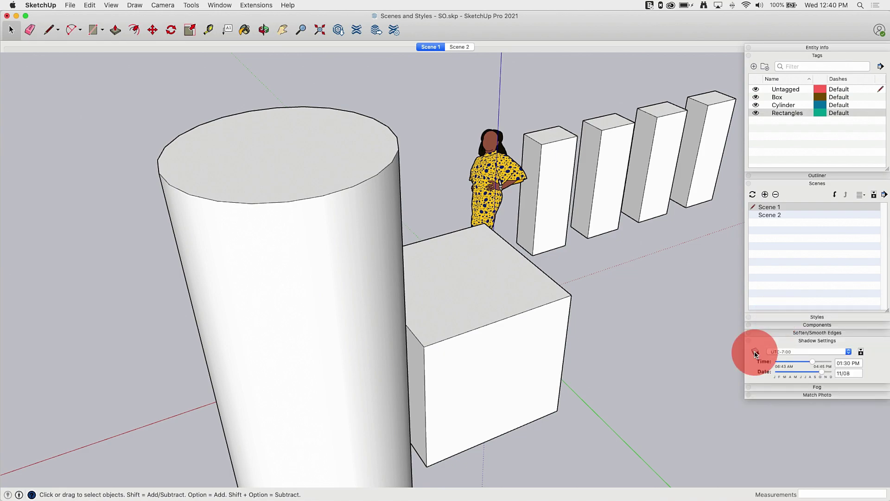
{"action": "middle_click_drag", "start_coordinate": [684, 357], "coordinate": [461, 364]}
{"action": "middle_click_drag", "start_coordinate": [772, 293], "coordinate": [570, 365]}
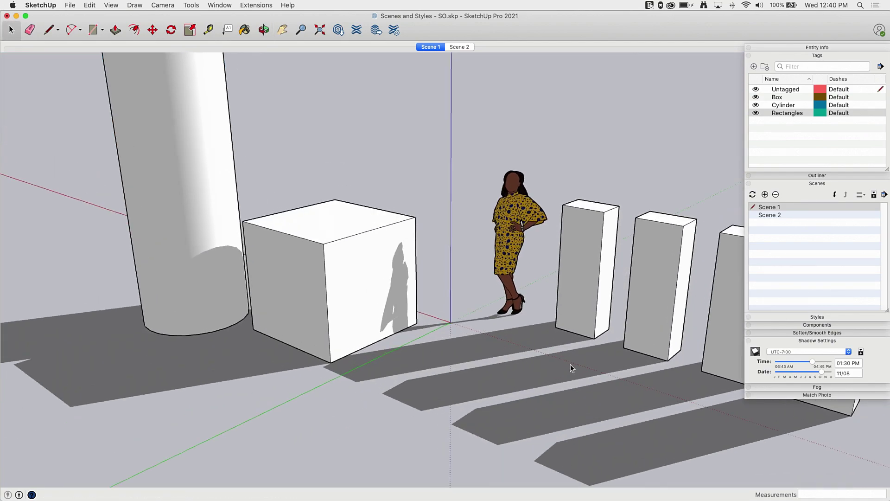
Update only the Shadow Settings property of Scene 1 and recall the scene to check it.
{"action": "left_click", "coordinate": [789, 214]}
{"action": "left_click", "coordinate": [786, 208]}
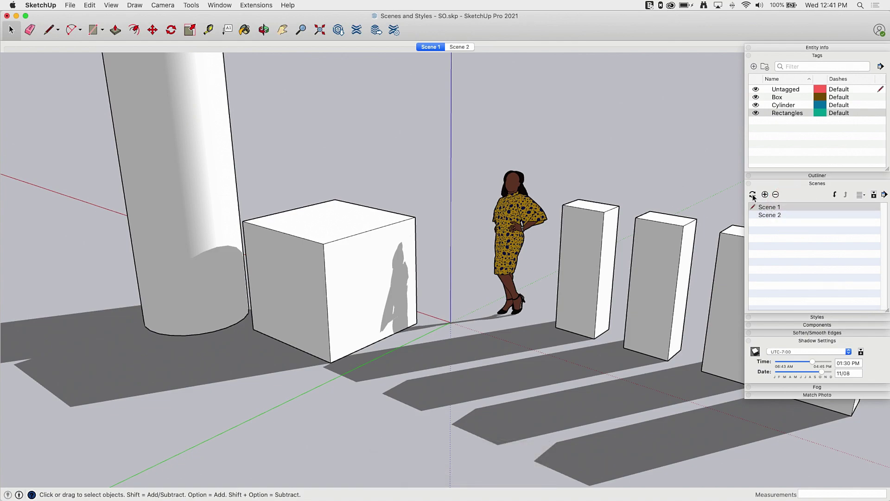
{"action": "left_click", "coordinate": [752, 194]}
{"action": "left_click", "coordinate": [787, 199]}
{"action": "left_click", "coordinate": [786, 207]}
{"action": "left_click", "coordinate": [786, 215]}
{"action": "left_click", "coordinate": [786, 223]}
{"action": "left_click", "coordinate": [786, 233]}
{"action": "left_click", "coordinate": [787, 240]}
{"action": "left_click", "coordinate": [787, 257]}
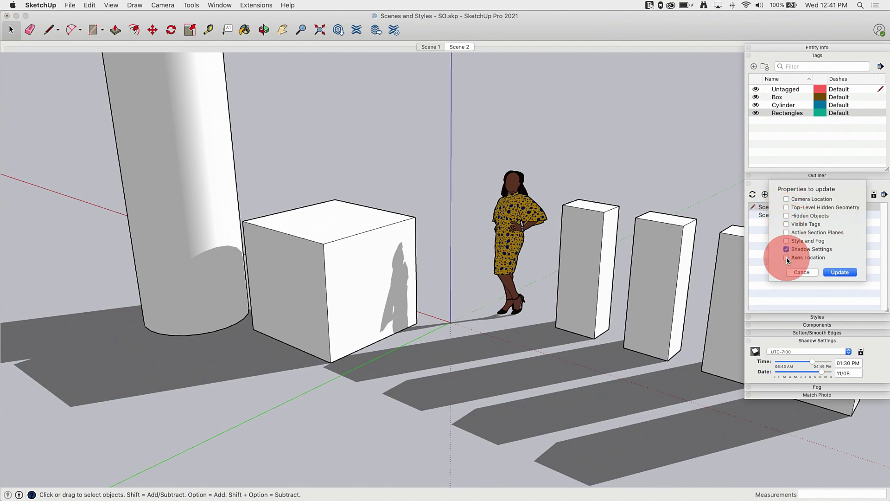
{"action": "left_click", "coordinate": [840, 272]}
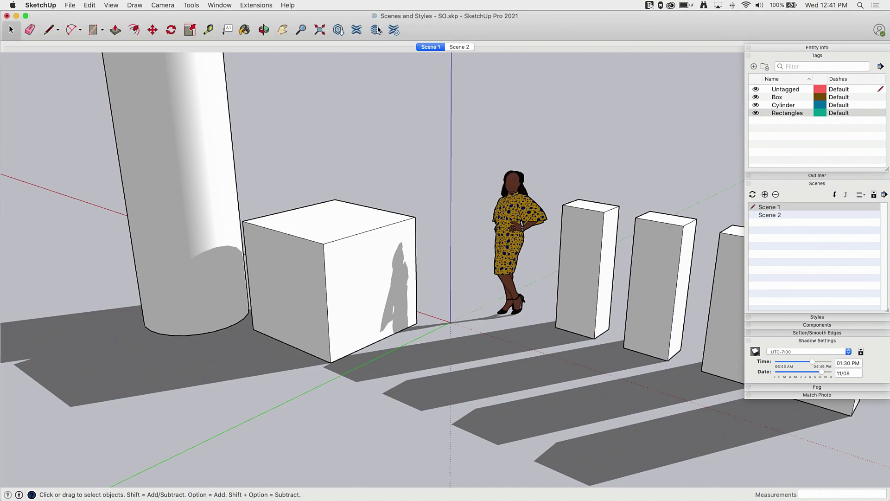
{"action": "left_click", "coordinate": [433, 48]}
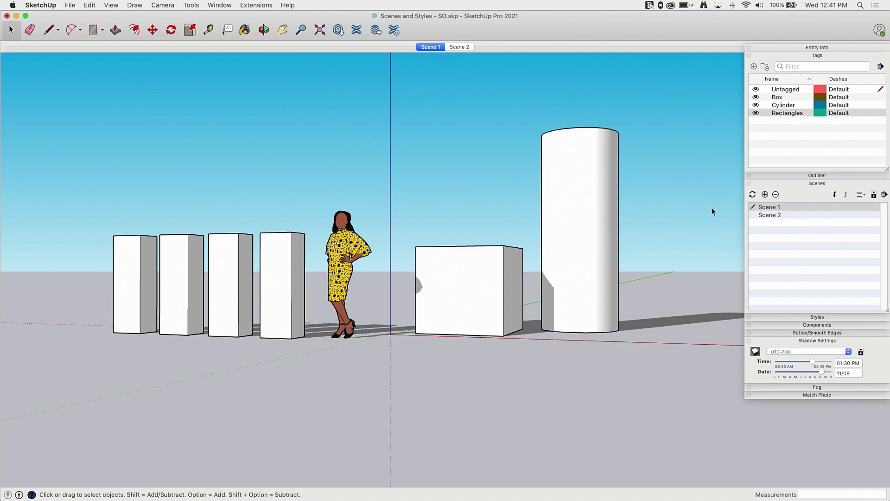
Open the list of properties to update for Scene 1.
{"action": "left_click", "coordinate": [753, 194]}
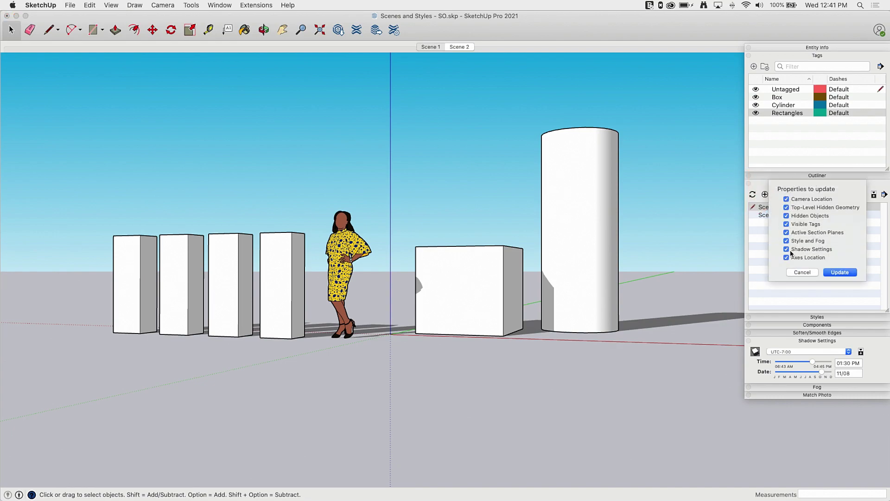